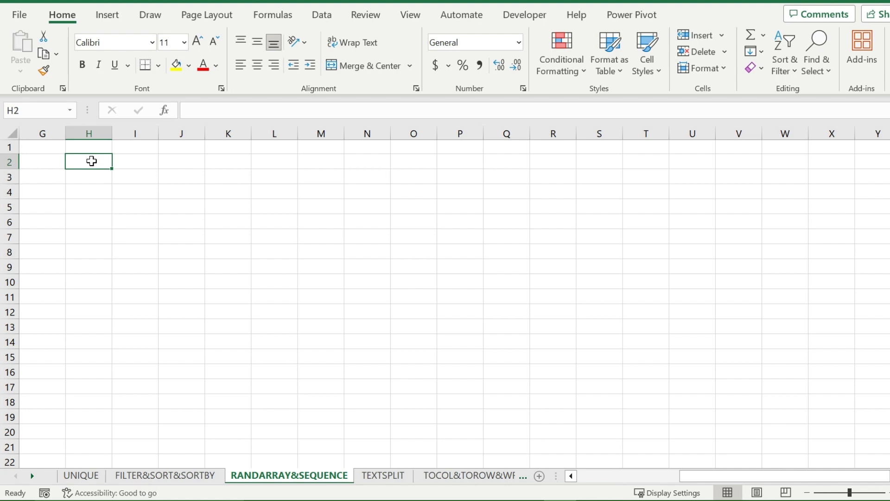
Enter =RANDARRAY(20,15,0,1000,TRUE) in H2 to spill random integers across H2:V21.
{"action": "type", "text": "=ran"}
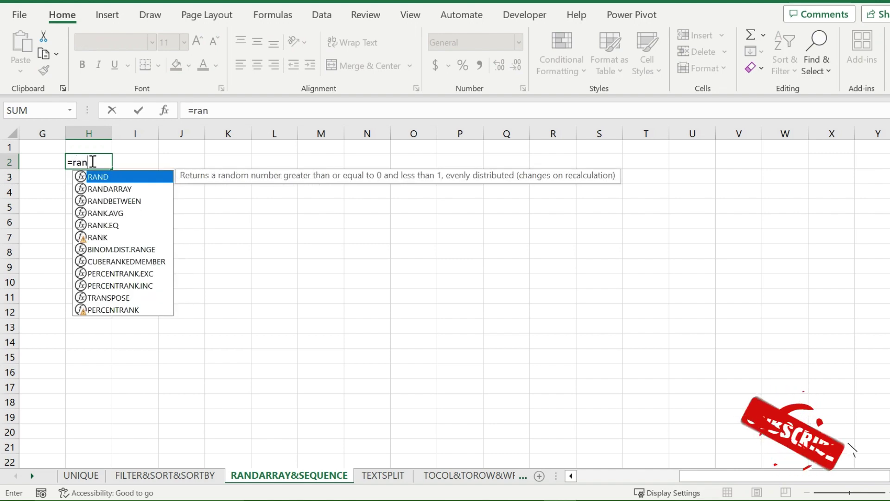
{"action": "type", "text": "darray"}
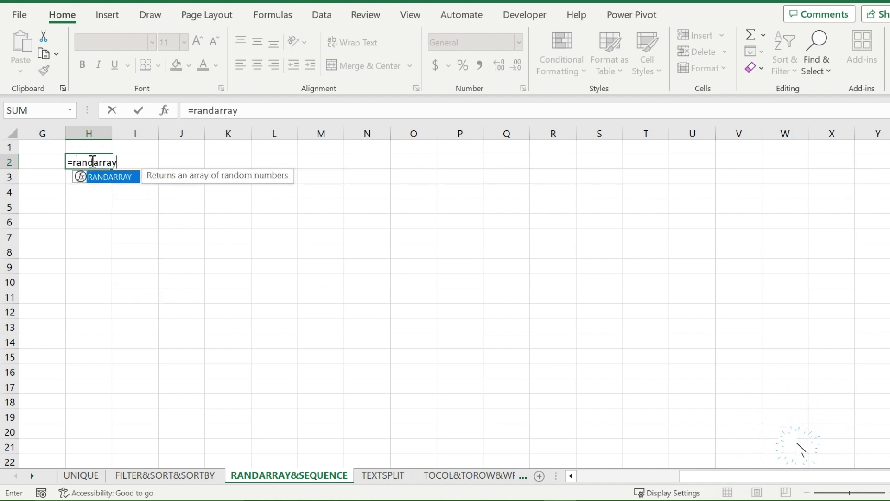
{"action": "type", "text": "("}
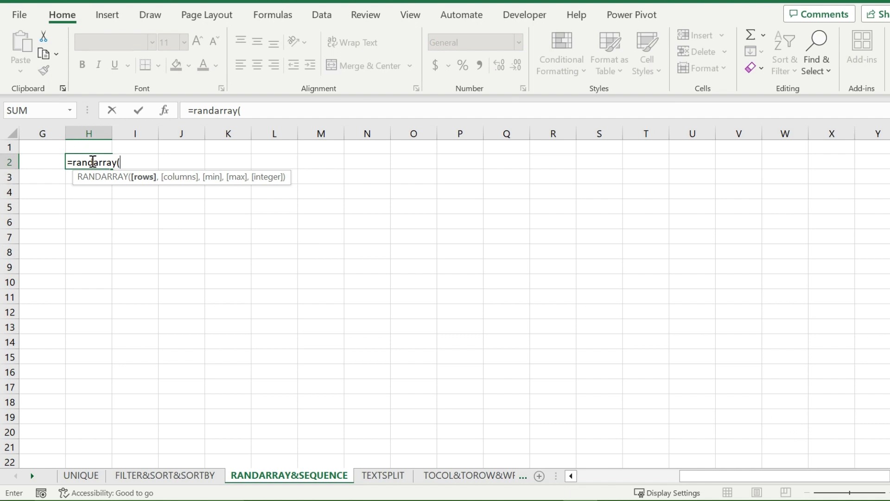
{"action": "type", "text": "20,"}
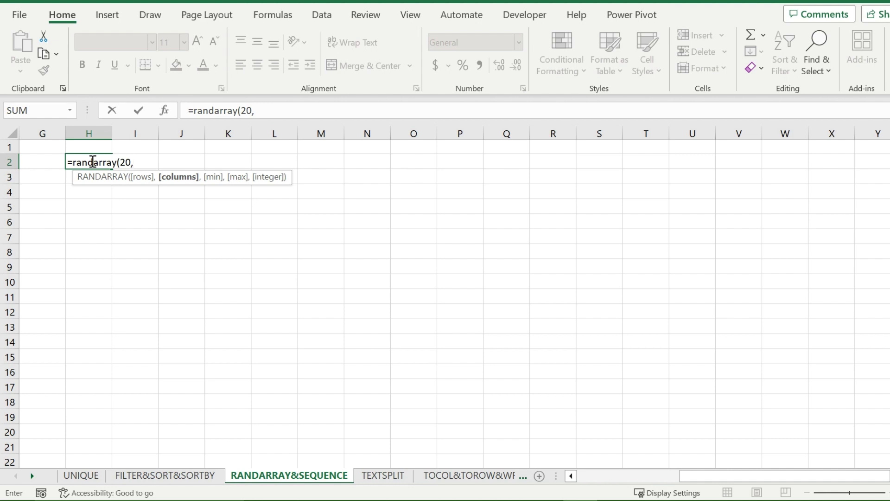
{"action": "type", "text": "15,0,"}
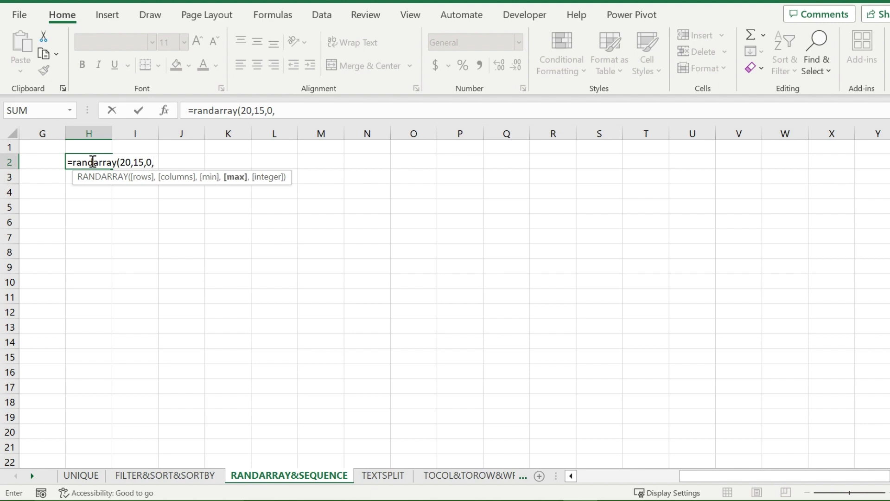
{"action": "type", "text": "1000,"}
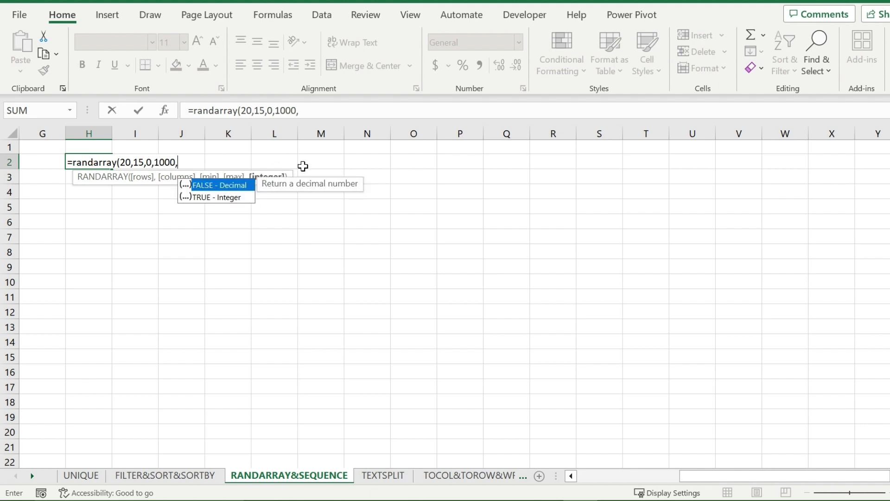
{"action": "double_click", "coordinate": [246, 199]}
{"action": "type", "text": ")"}
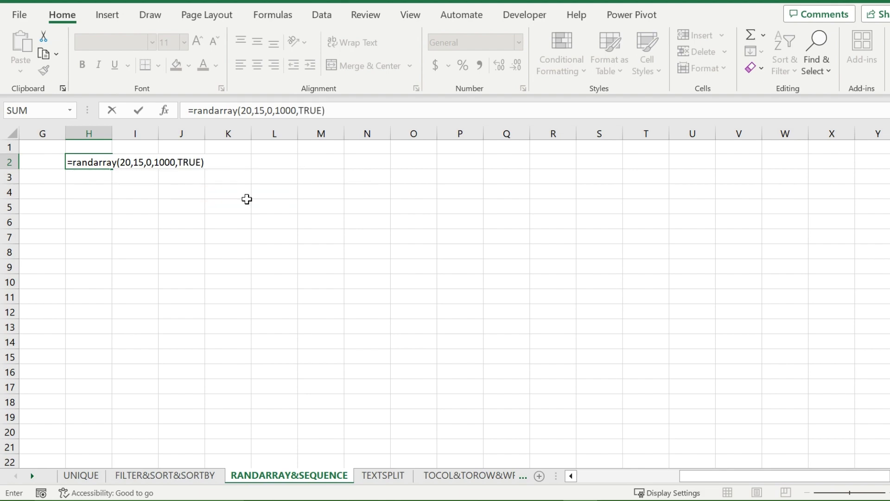
{"action": "key", "text": "Return"}
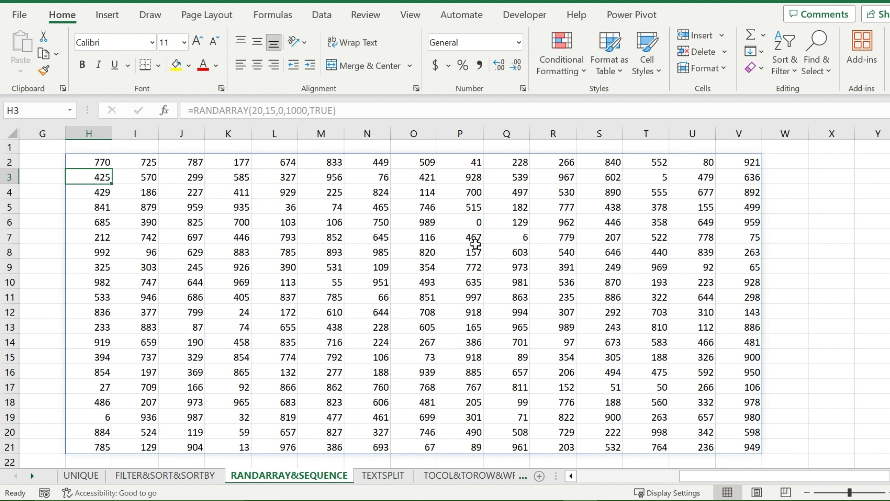
Change the last RANDARRAY argument in H2 from TRUE to FALSE for decimal output.
{"action": "left_click", "coordinate": [95, 162]}
{"action": "double_click", "coordinate": [93, 162]}
{"action": "left_click", "coordinate": [213, 162]}
{"action": "key", "text": "BackSpace"}
{"action": "key", "text": "BackSpace"}
{"action": "key", "text": "BackSpace"}
{"action": "key", "text": "BackSpace"}
{"action": "type", "text": "false"}
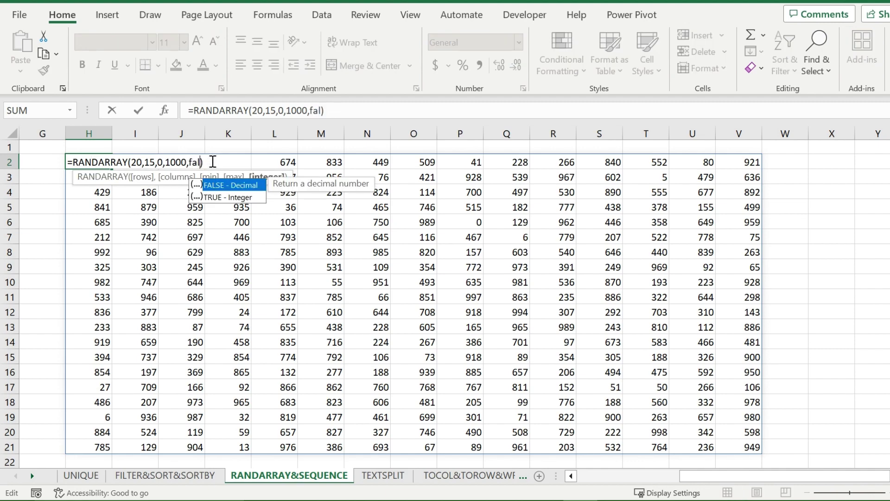
{"action": "key", "text": "Return"}
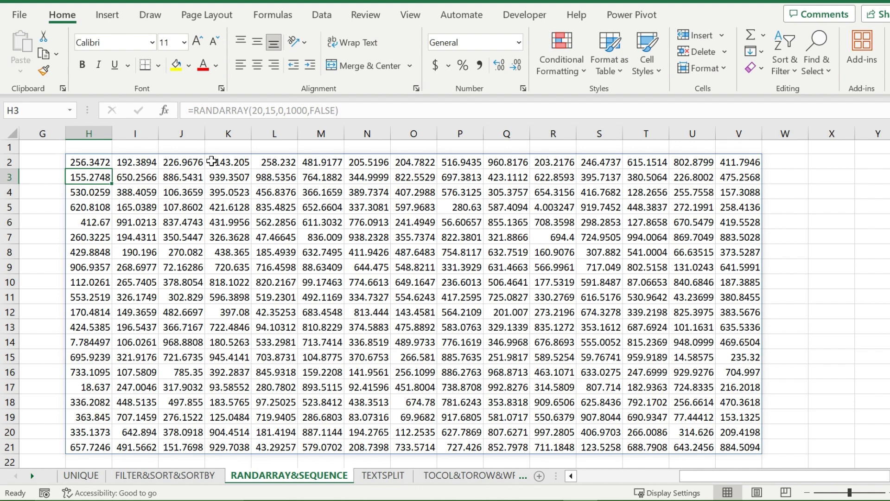
Type 5 in P9 to trigger #SPILL!, then clear P9 so the array spills again.
{"action": "left_click", "coordinate": [449, 271]}
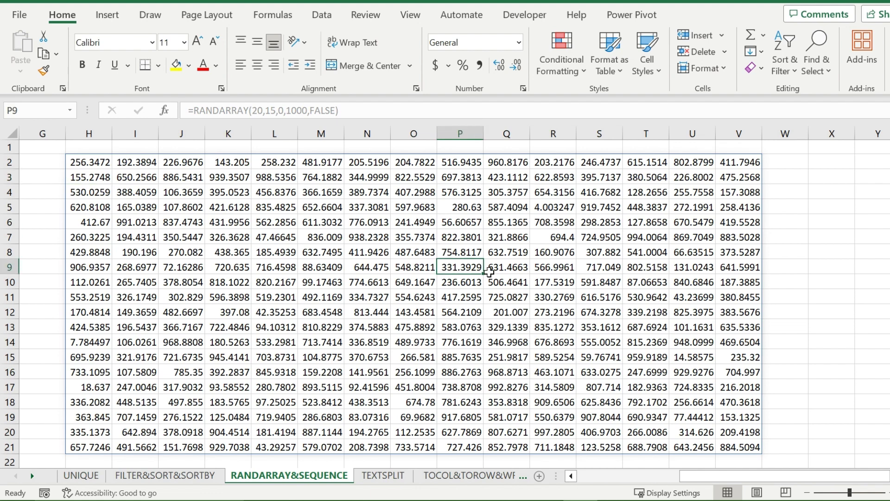
{"action": "type", "text": "5"}
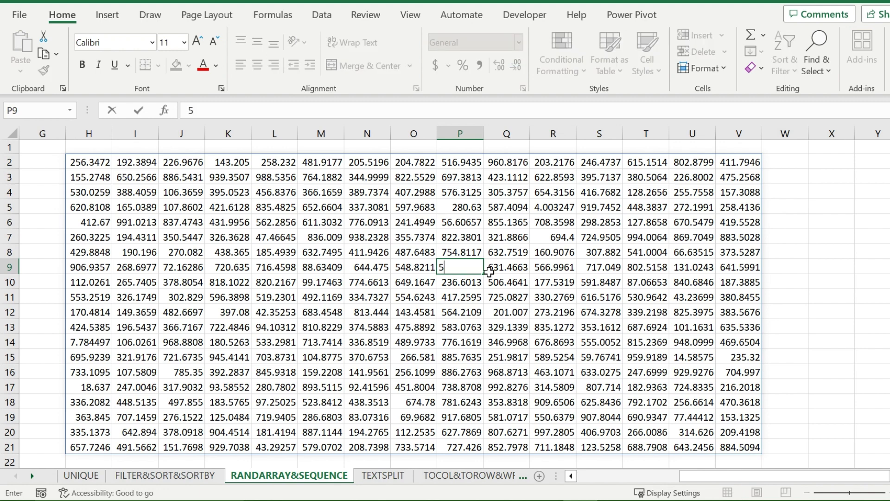
{"action": "key", "text": "Return"}
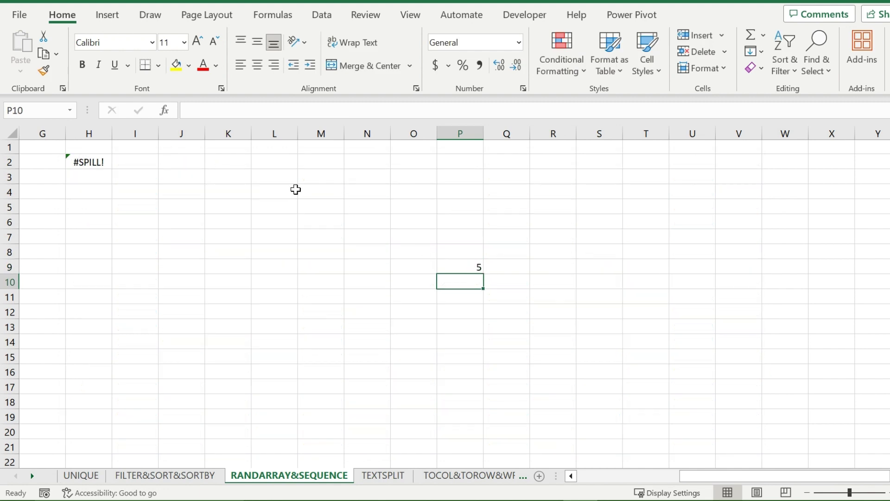
{"action": "left_click", "coordinate": [466, 267]}
{"action": "key", "text": "BackSpace"}
{"action": "key", "text": "Return"}
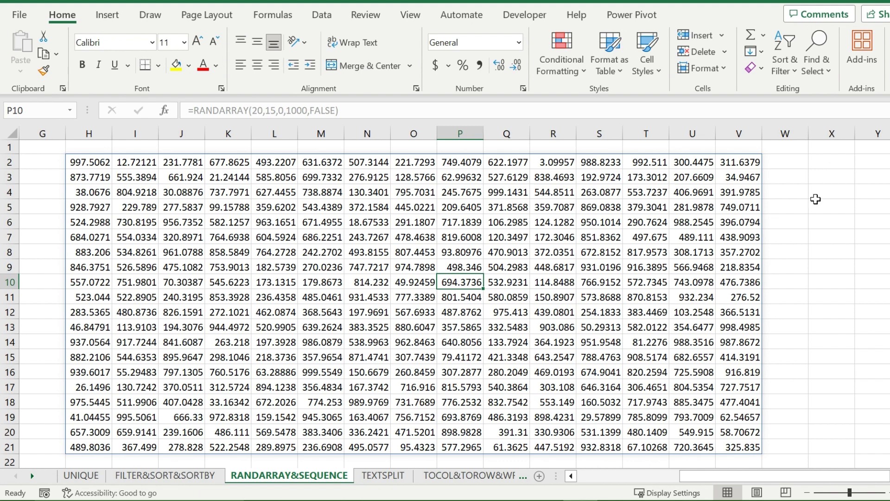
Enter 5 in X6 so the random array recalculates.
{"action": "left_click", "coordinate": [820, 223]}
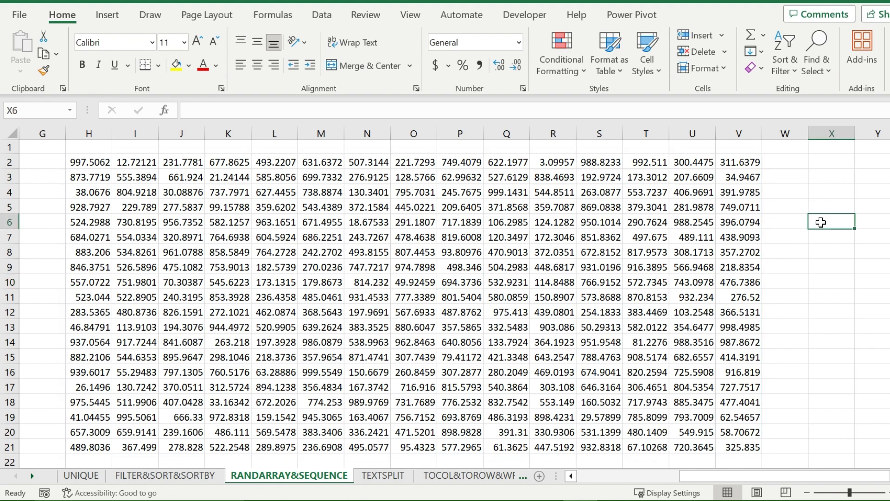
{"action": "type", "text": "5"}
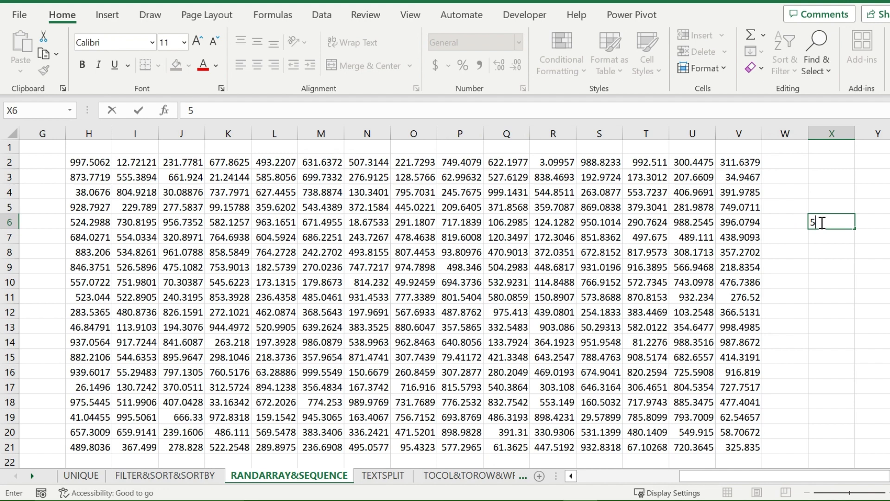
{"action": "key", "text": "Return"}
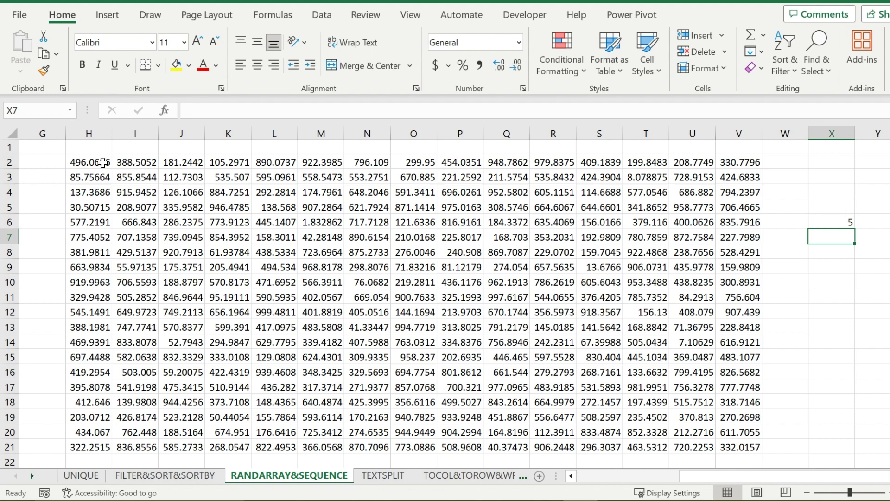
Copy H2:V21 and paste it back at H2 as values, checking I4 and H2.
{"action": "left_click_drag", "start_coordinate": [102, 162], "coordinate": [729, 443]}
{"action": "key", "text": "ctrl+c"}
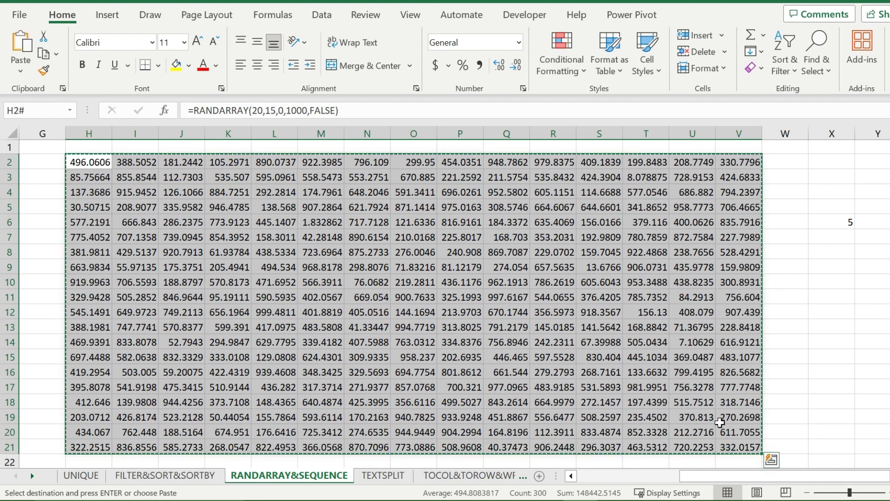
{"action": "left_click", "coordinate": [97, 165]}
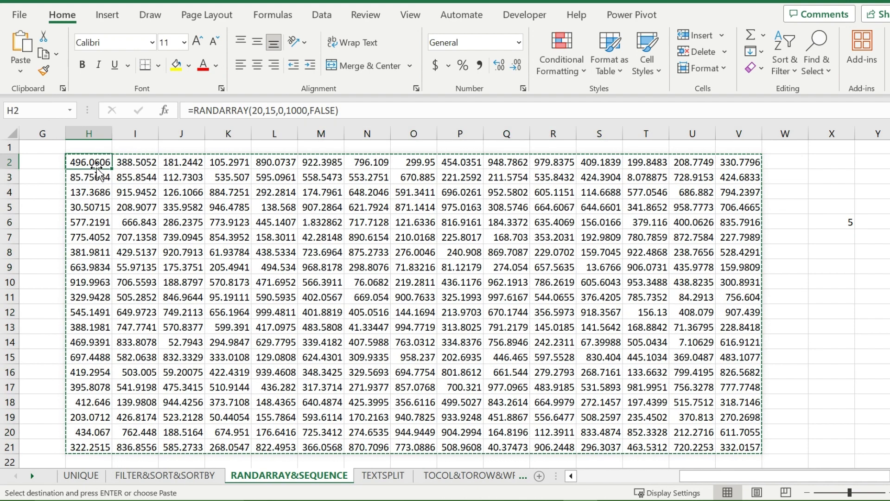
{"action": "left_click", "coordinate": [22, 74]}
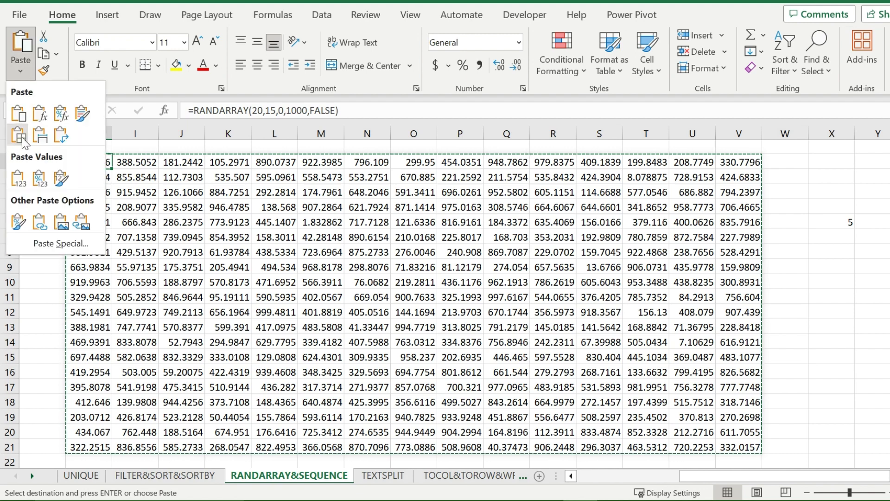
{"action": "left_click", "coordinate": [18, 181]}
{"action": "left_click", "coordinate": [138, 194]}
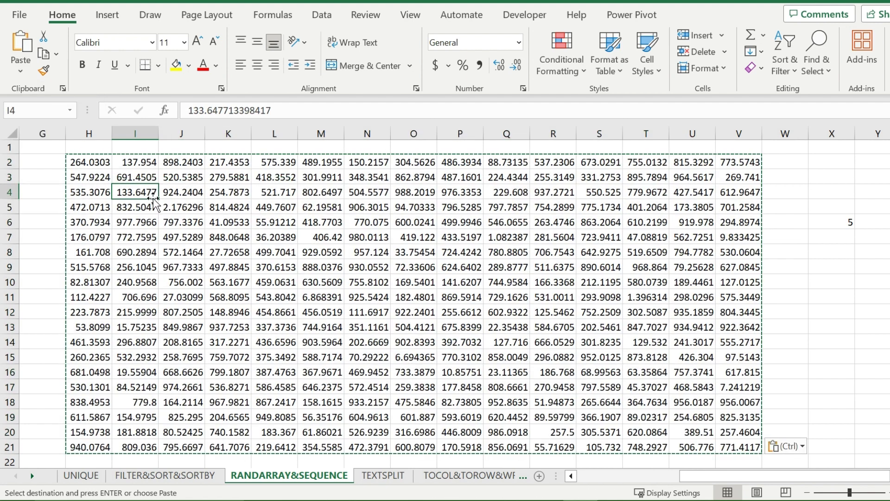
{"action": "left_click", "coordinate": [93, 165]}
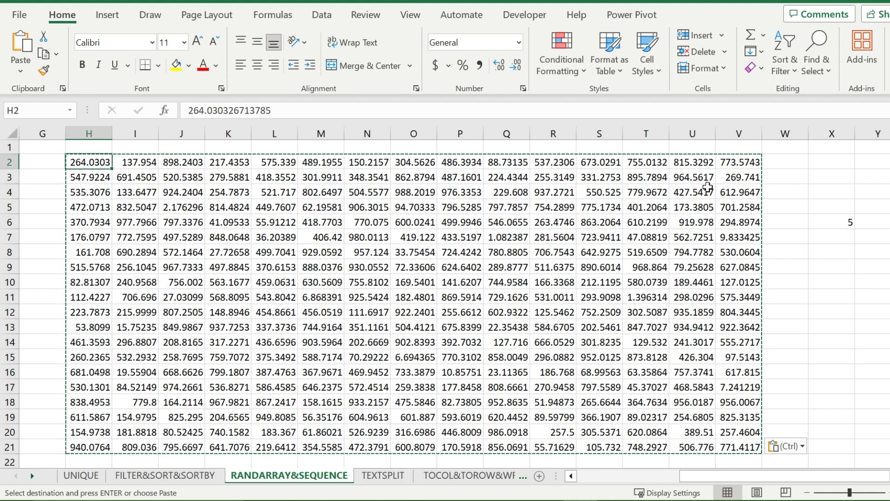
Enter 6 in X6 to confirm the pasted values no longer change.
{"action": "left_click", "coordinate": [843, 221]}
{"action": "type", "text": "6"}
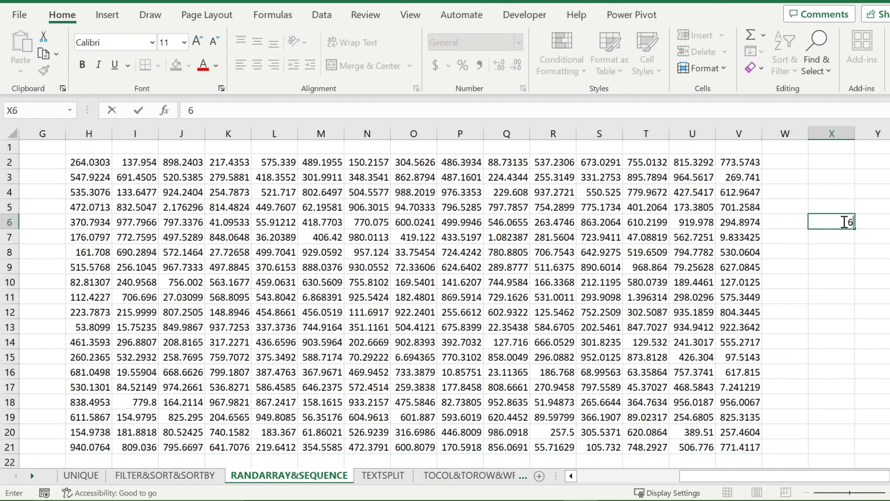
{"action": "key", "text": "Return"}
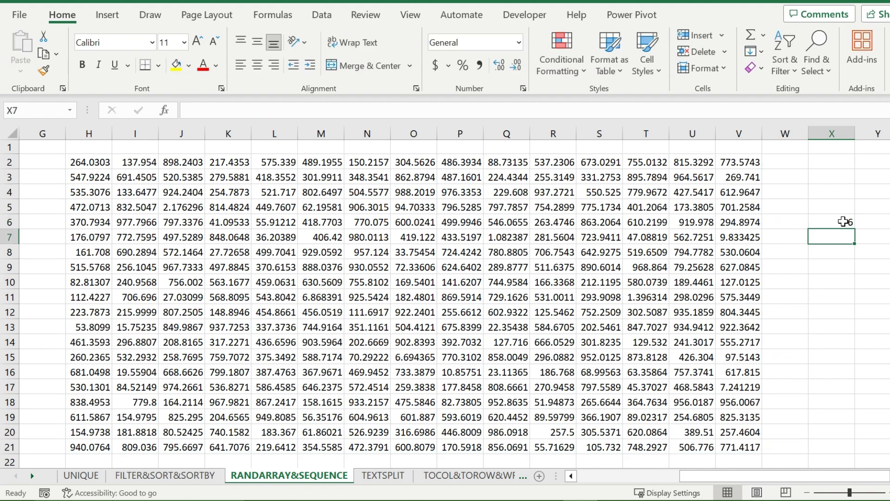
Clear X6 and delete columns H through V.
{"action": "left_click", "coordinate": [843, 222]}
{"action": "key", "text": "BackSpace"}
{"action": "key", "text": "Return"}
{"action": "left_click_drag", "start_coordinate": [742, 134], "coordinate": [88, 134]}
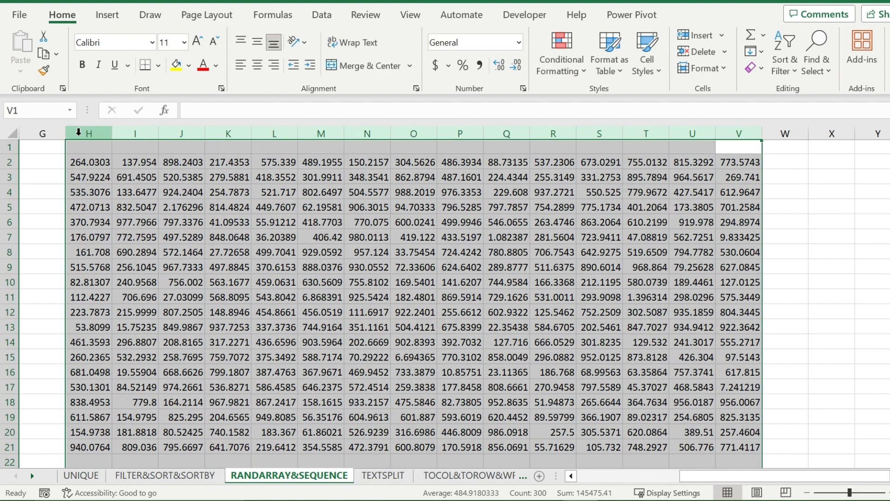
{"action": "right_click", "coordinate": [80, 136]}
{"action": "left_click", "coordinate": [119, 305]}
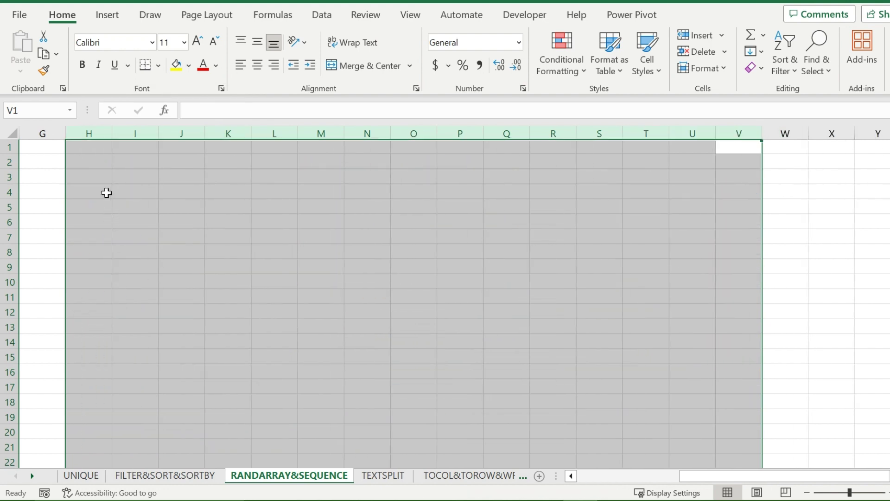
Enter =RAND() in H2 and check its formula.
{"action": "left_click", "coordinate": [91, 162]}
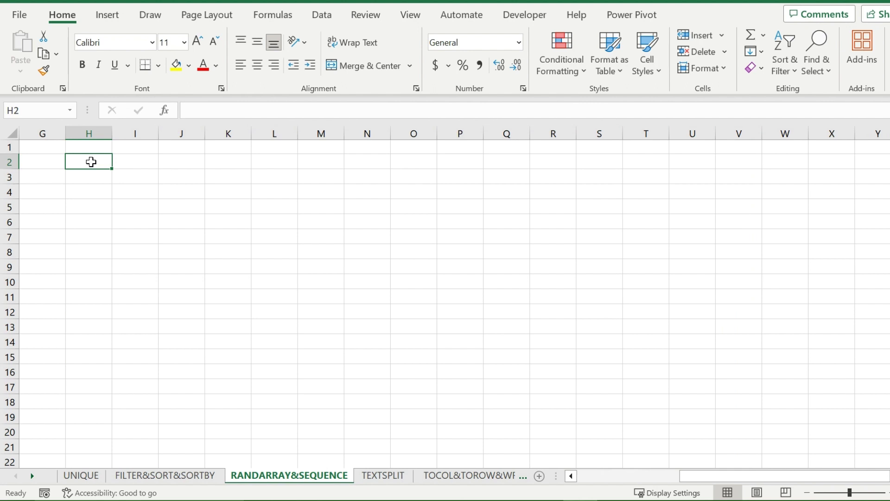
{"action": "type", "text": "=rand"}
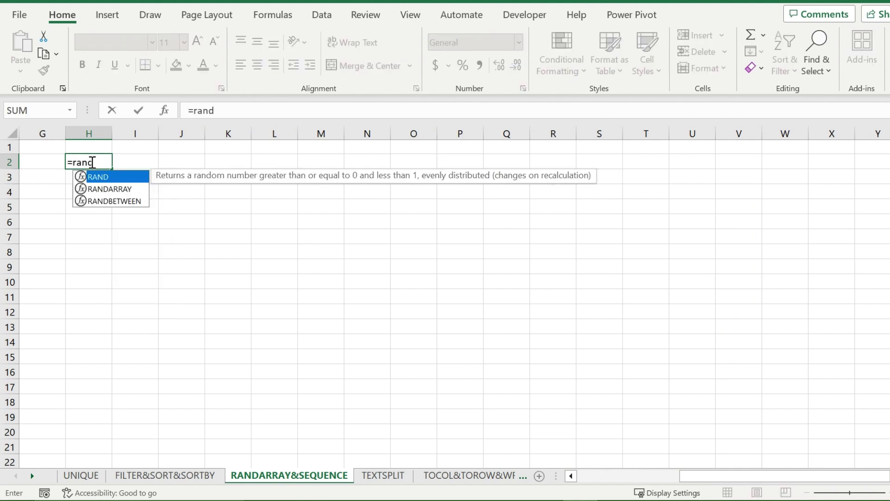
{"action": "type", "text": "()"}
{"action": "key", "text": "Return"}
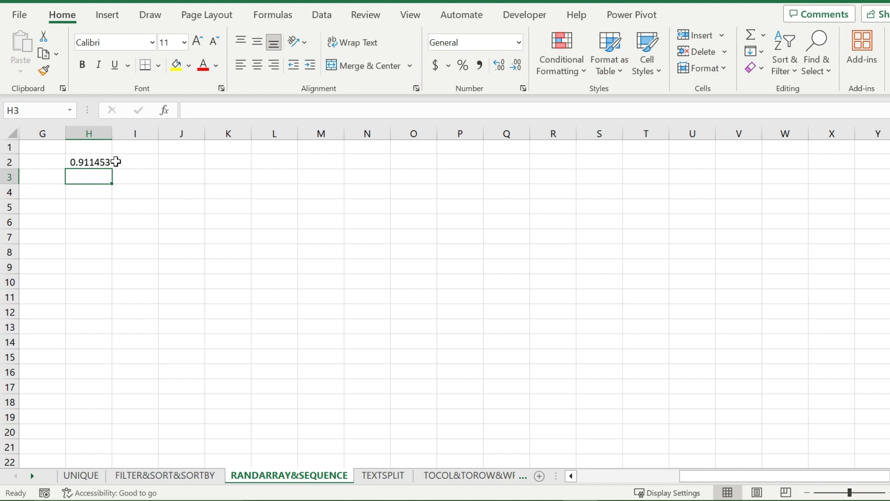
{"action": "left_click", "coordinate": [101, 162]}
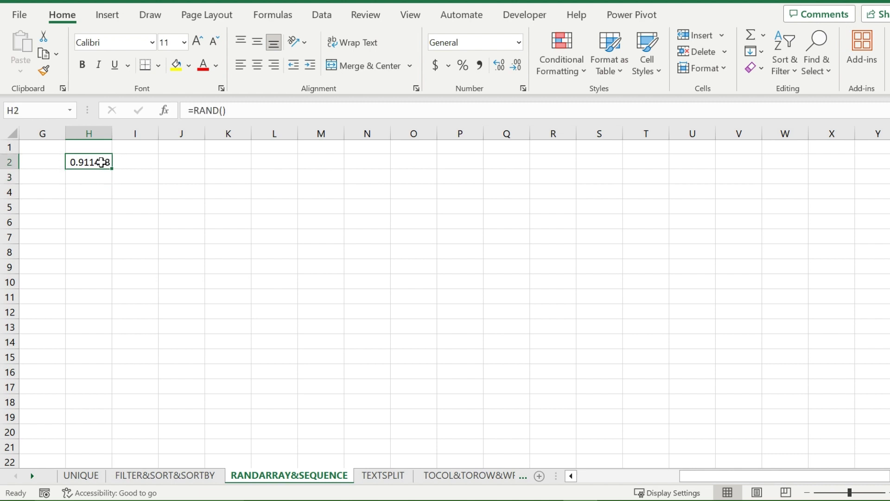
{"action": "key", "text": "BackSpace"}
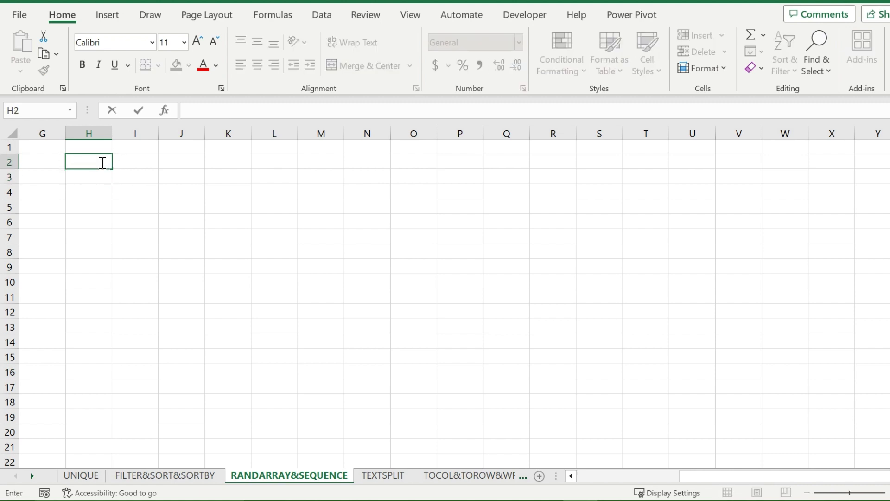
{"action": "type", "text": "=randb"}
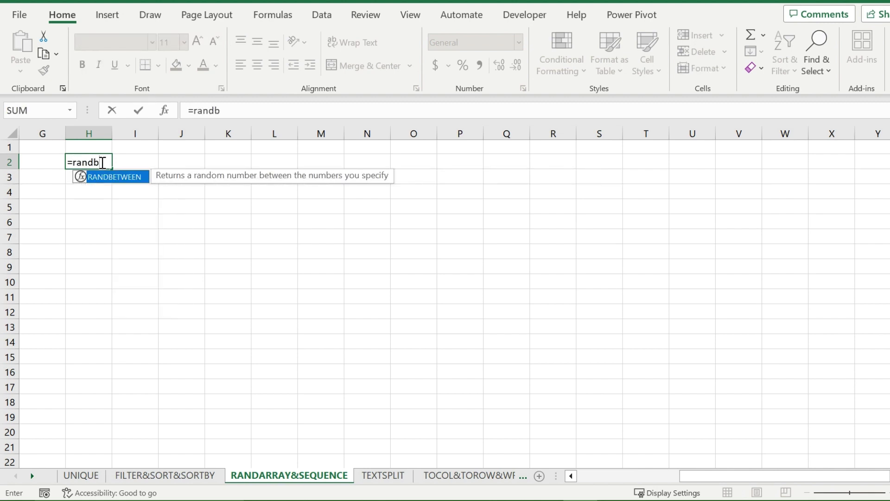
{"action": "type", "text": "etween("}
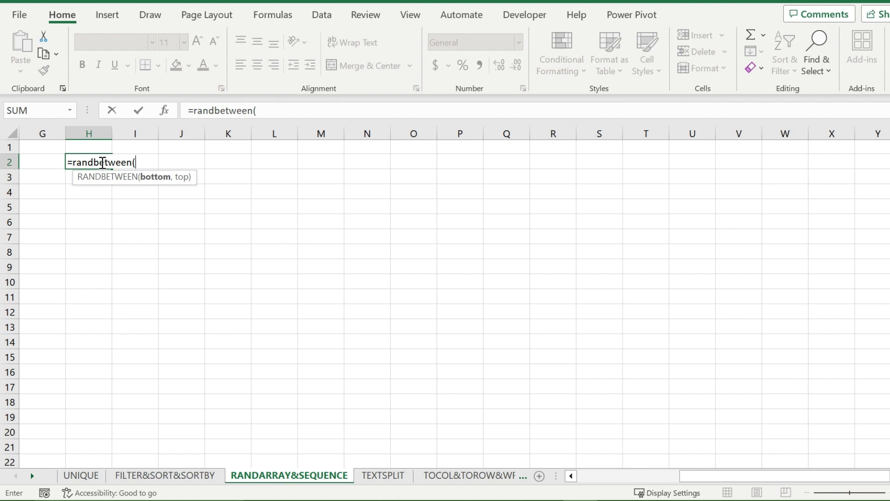
{"action": "type", "text": "0,10)"}
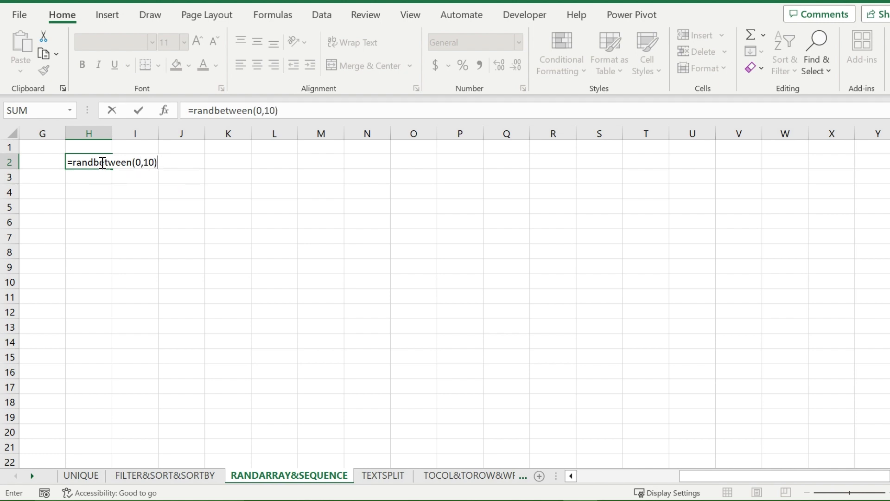
{"action": "key", "text": "Return"}
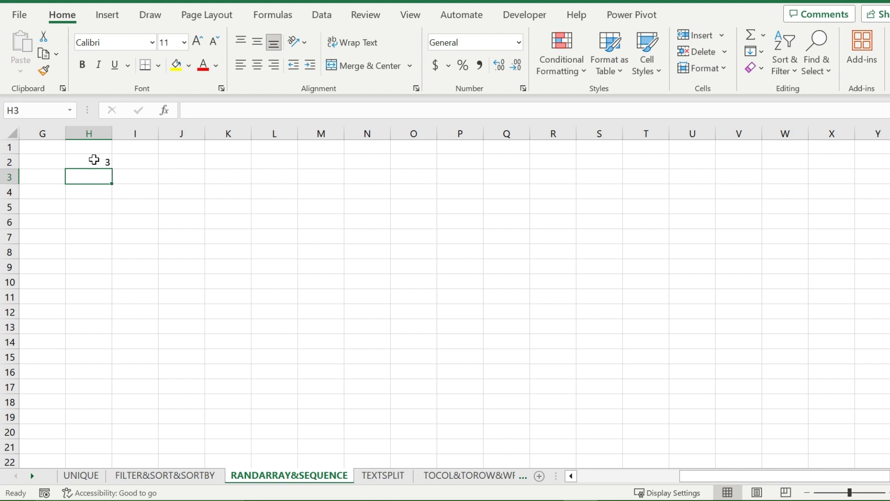
{"action": "left_click", "coordinate": [93, 160]}
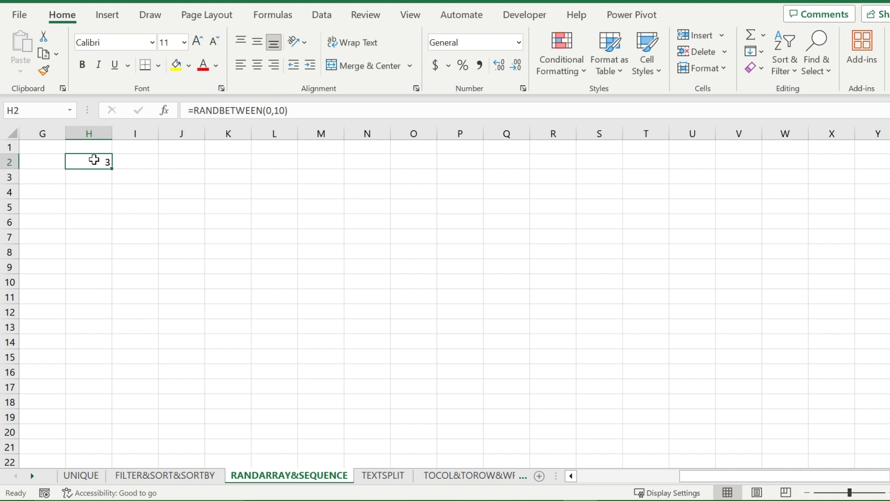
{"action": "key", "text": "BackSpace"}
{"action": "key", "text": "Return"}
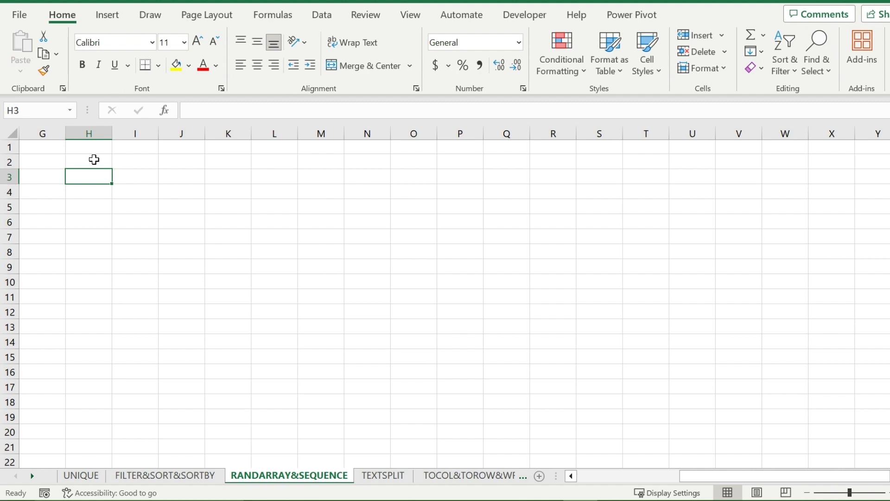
Enter =SEQUENCE(20,2,0,17.5) in H2 to spill 0 to 682.5 across H2:I21.
{"action": "left_click", "coordinate": [94, 160]}
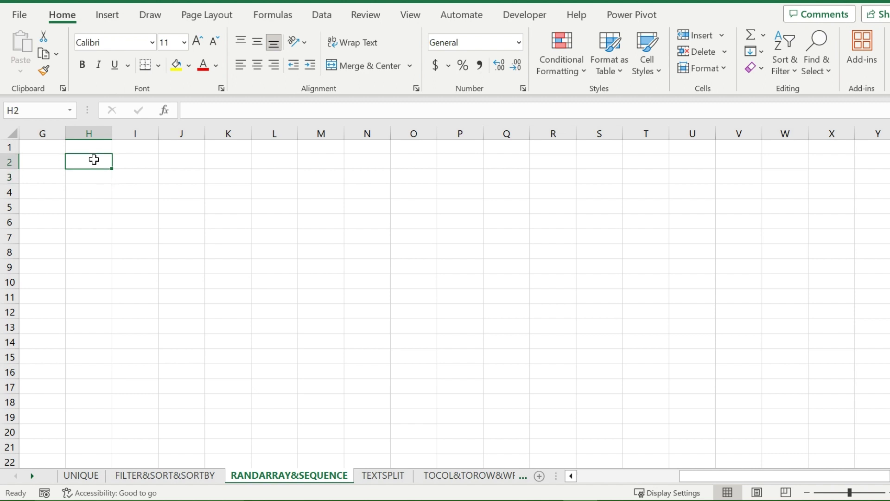
{"action": "type", "text": "=sequence"}
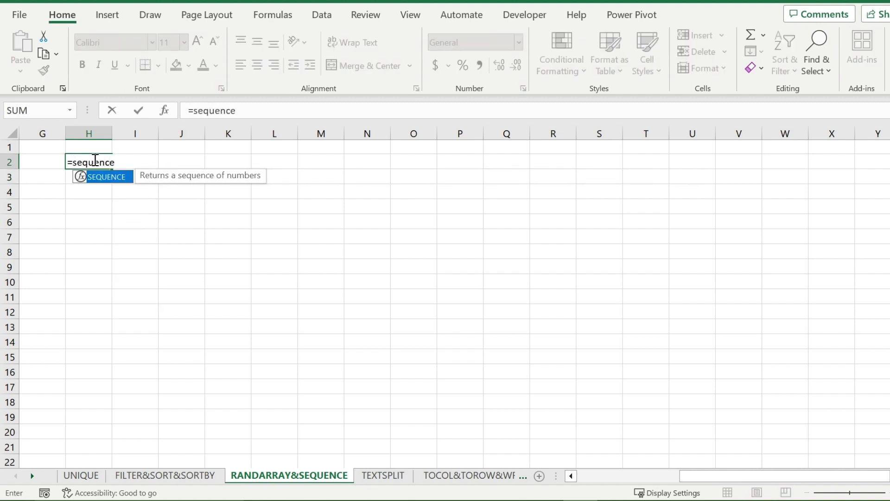
{"action": "type", "text": "("}
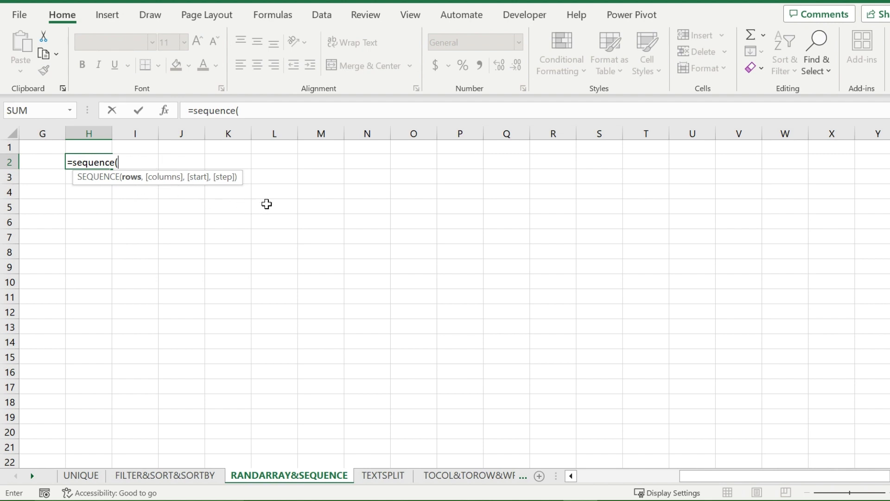
{"action": "type", "text": "20,"}
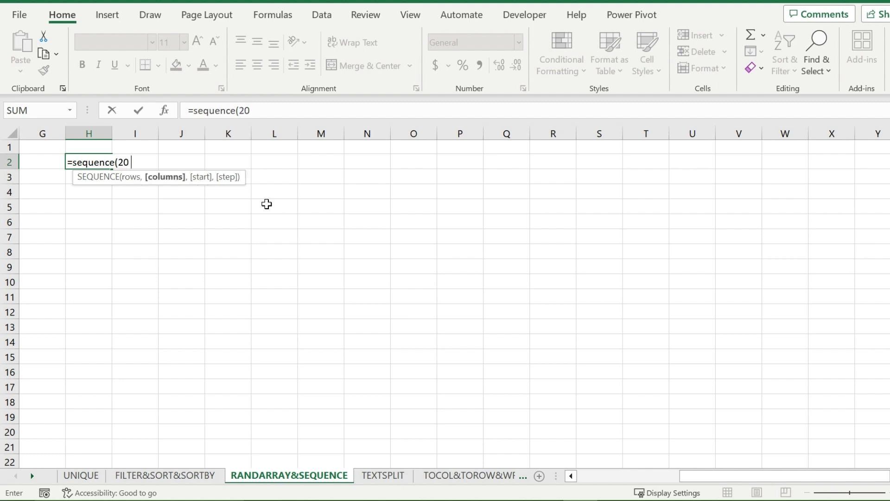
{"action": "type", "text": "2,"}
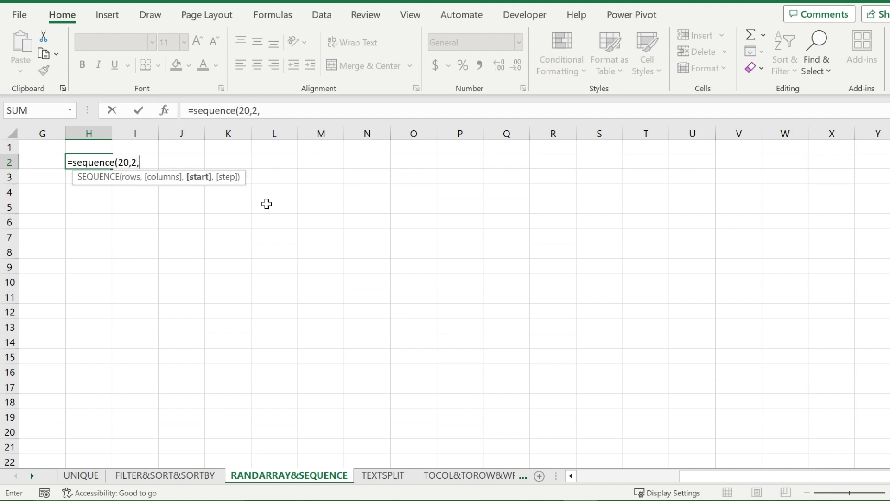
{"action": "type", "text": "0,"}
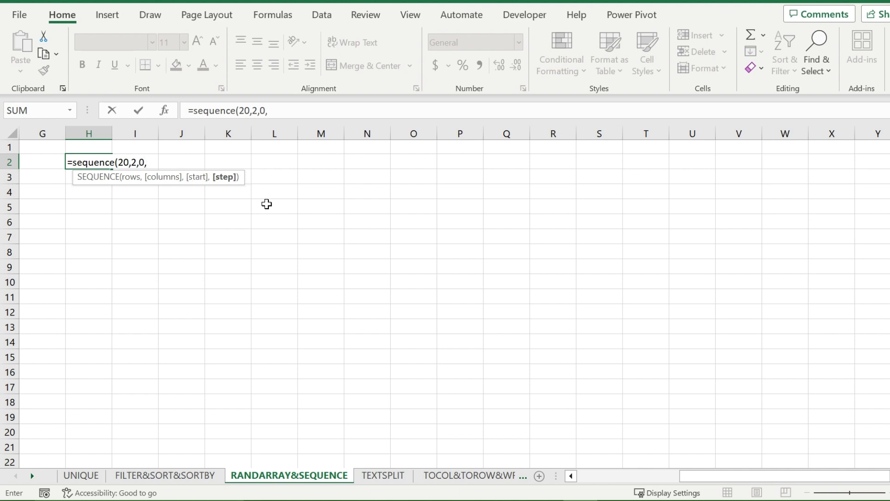
{"action": "type", "text": "17.5)"}
{"action": "key", "text": "Return"}
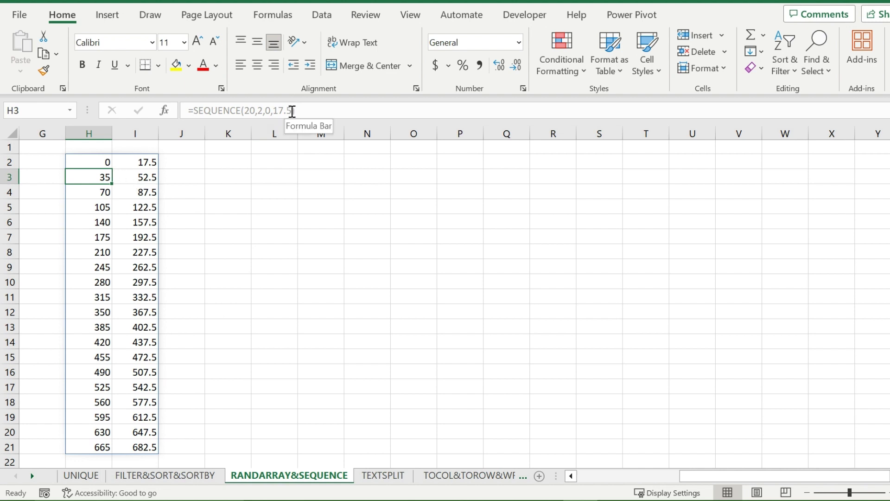
Open the empty cell K6 for editing twice, leaving it empty each time.
{"action": "left_click", "coordinate": [241, 220]}
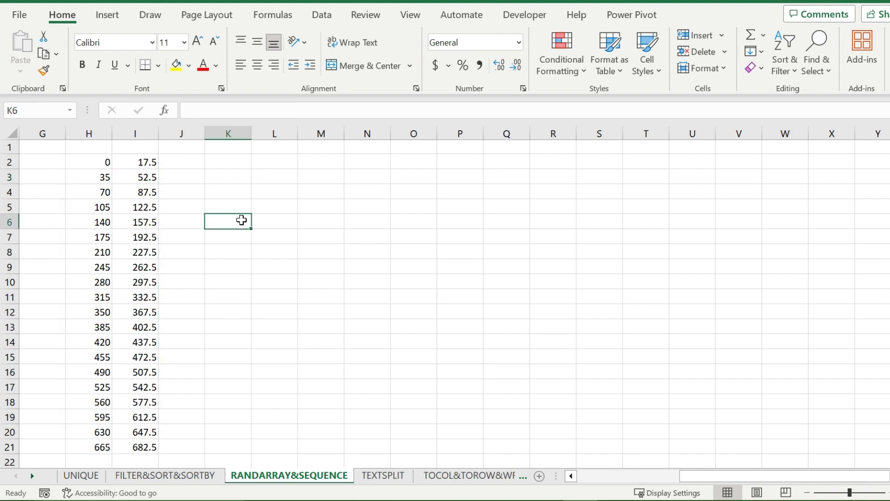
{"action": "double_click", "coordinate": [241, 221]}
{"action": "key", "text": "Return"}
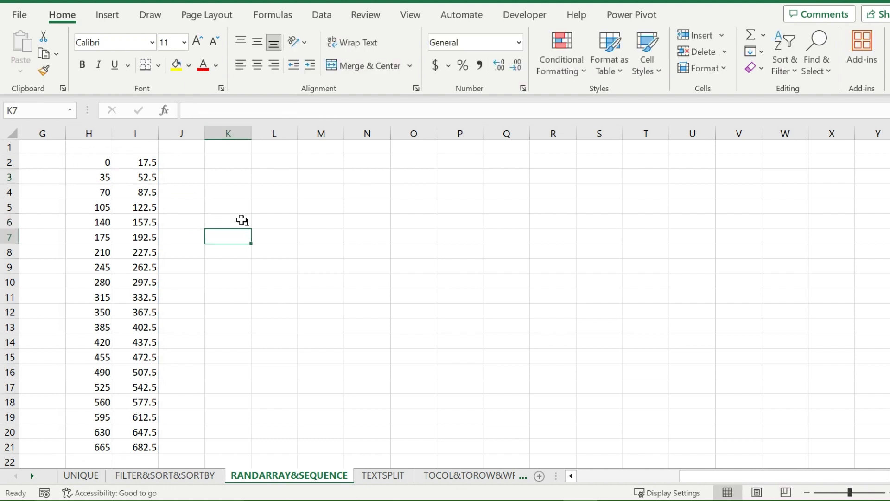
{"action": "left_click", "coordinate": [242, 221]}
{"action": "double_click", "coordinate": [241, 220]}
{"action": "key", "text": "Return"}
Replace the 17.5 step in H2's SEQUENCE formula with RANDBETWEEN(0,100).
{"action": "left_click", "coordinate": [111, 163]}
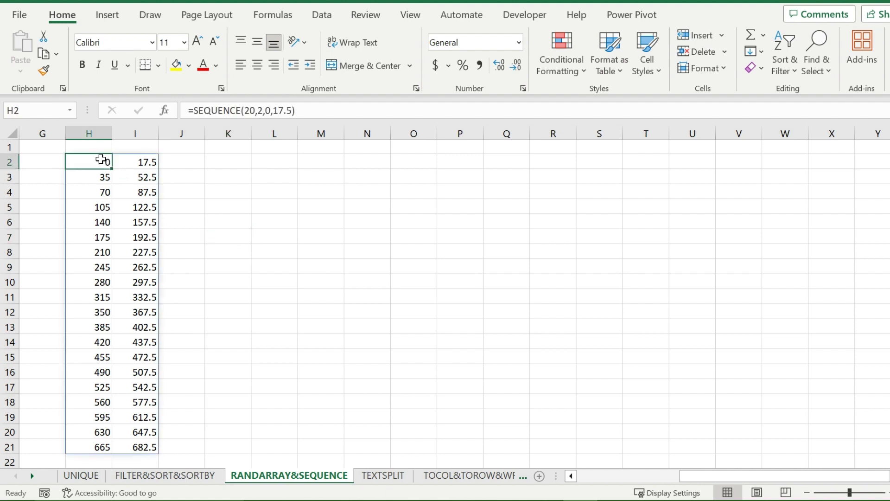
{"action": "left_click", "coordinate": [291, 111]}
{"action": "key", "text": "BackSpace"}
{"action": "key", "text": "BackSpace"}
{"action": "key", "text": "BackSpace"}
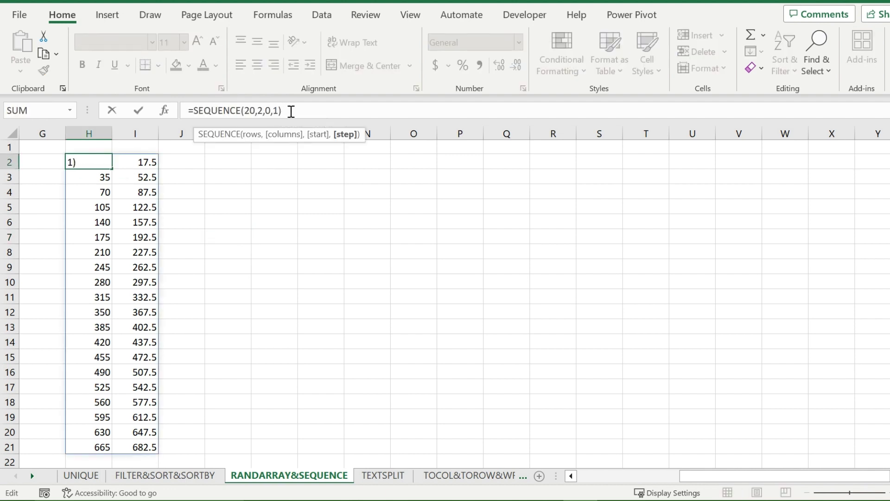
{"action": "key", "text": "BackSpace"}
{"action": "type", "text": "rand"}
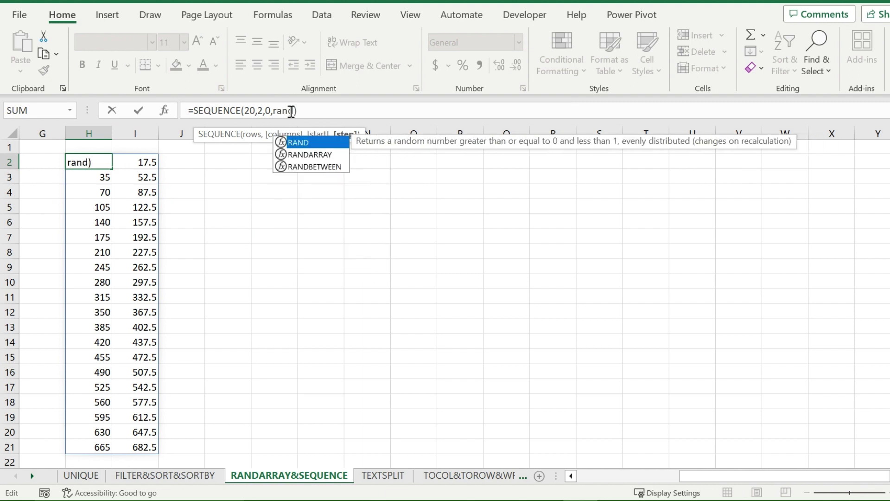
{"action": "type", "text": "between"}
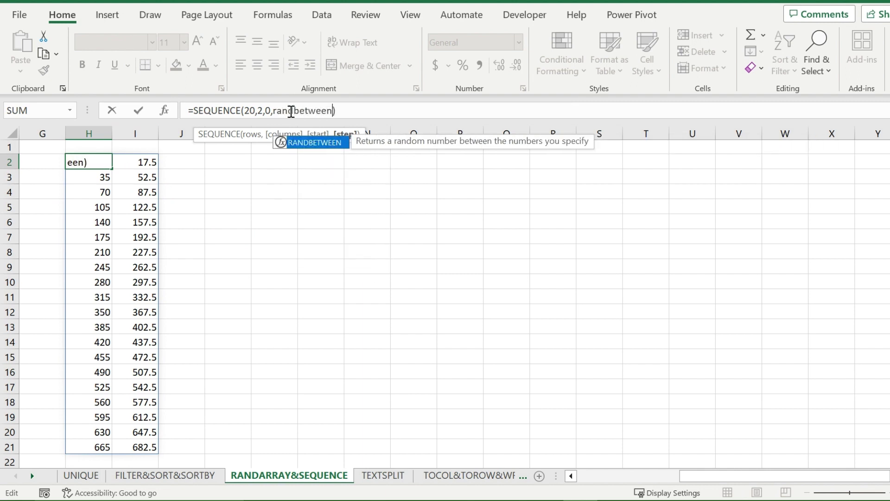
{"action": "type", "text": "(0,100)"}
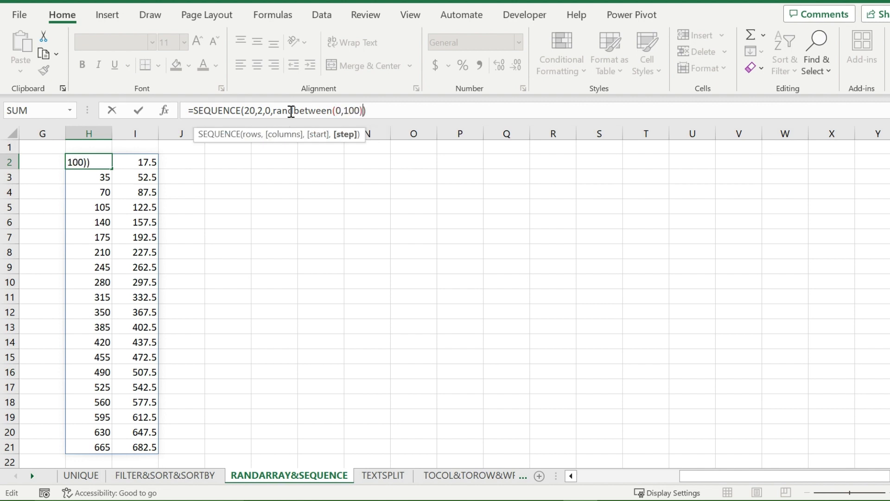
{"action": "type", "text": ")"}
{"action": "key", "text": "Return"}
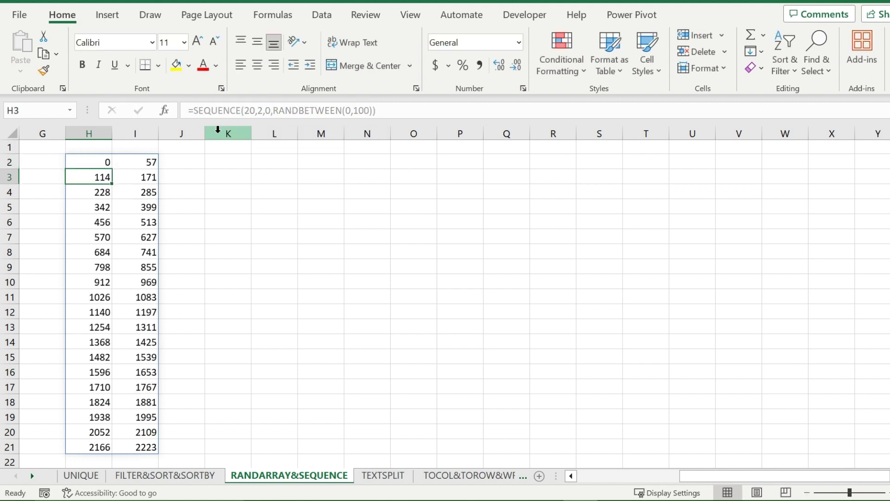
Enter 1 in K5, then clear it to force recalculation, and check H2's formula.
{"action": "left_click", "coordinate": [233, 208]}
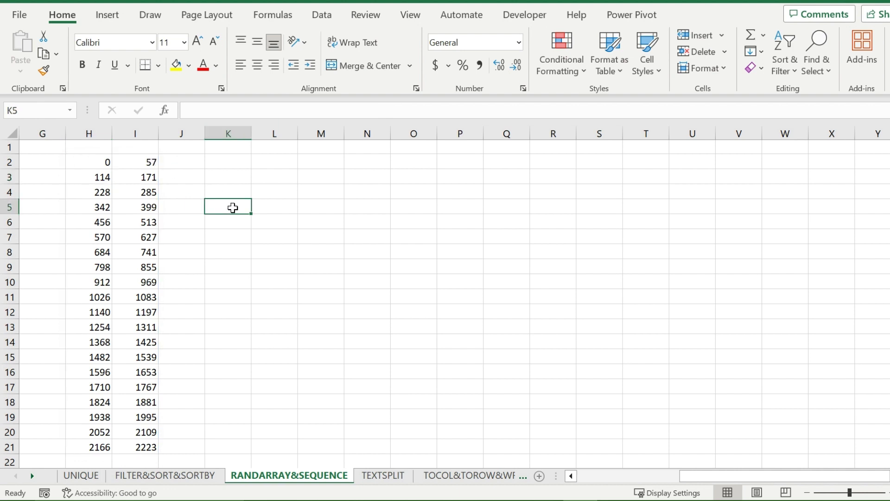
{"action": "type", "text": "1"}
{"action": "key", "text": "Return"}
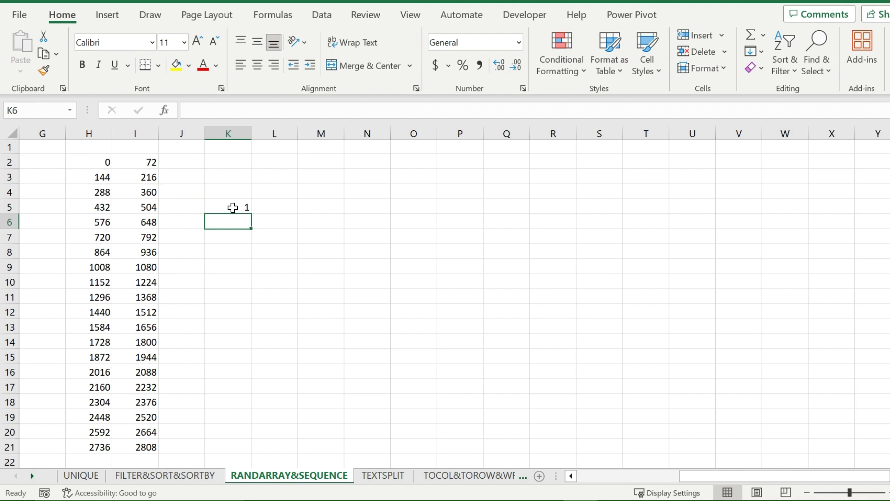
{"action": "left_click", "coordinate": [233, 208]}
{"action": "key", "text": "BackSpace"}
{"action": "key", "text": "Return"}
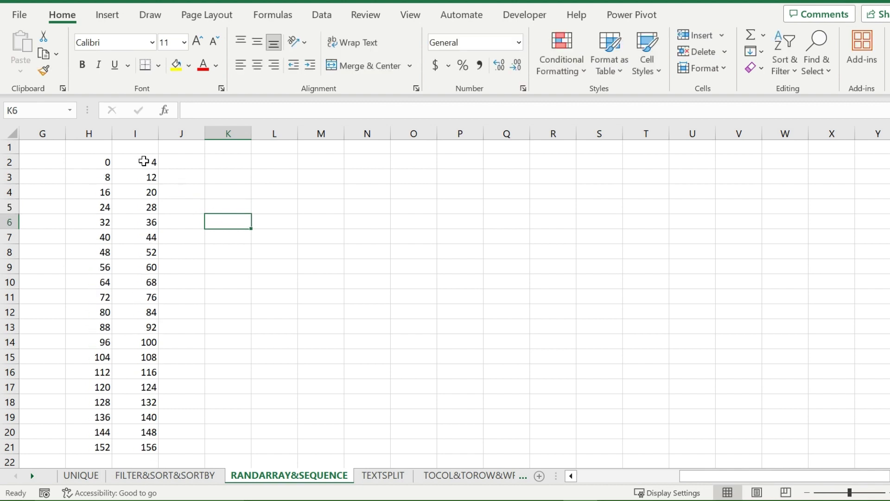
{"action": "left_click", "coordinate": [108, 161]}
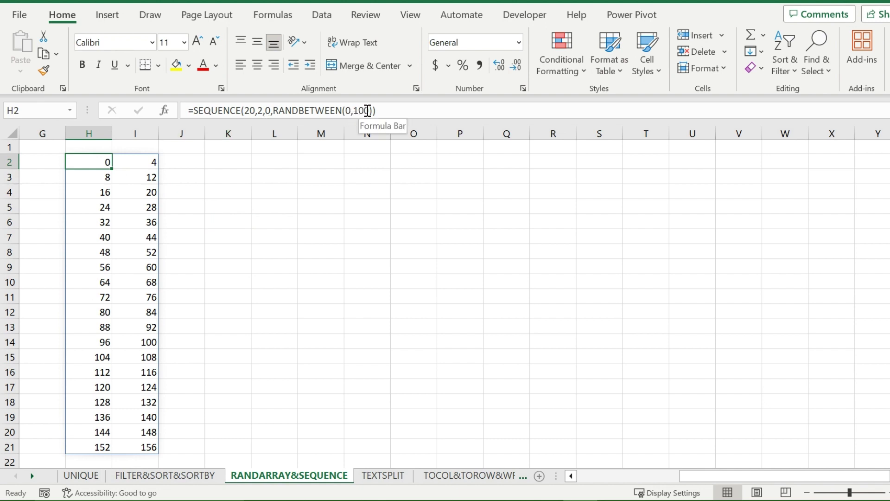